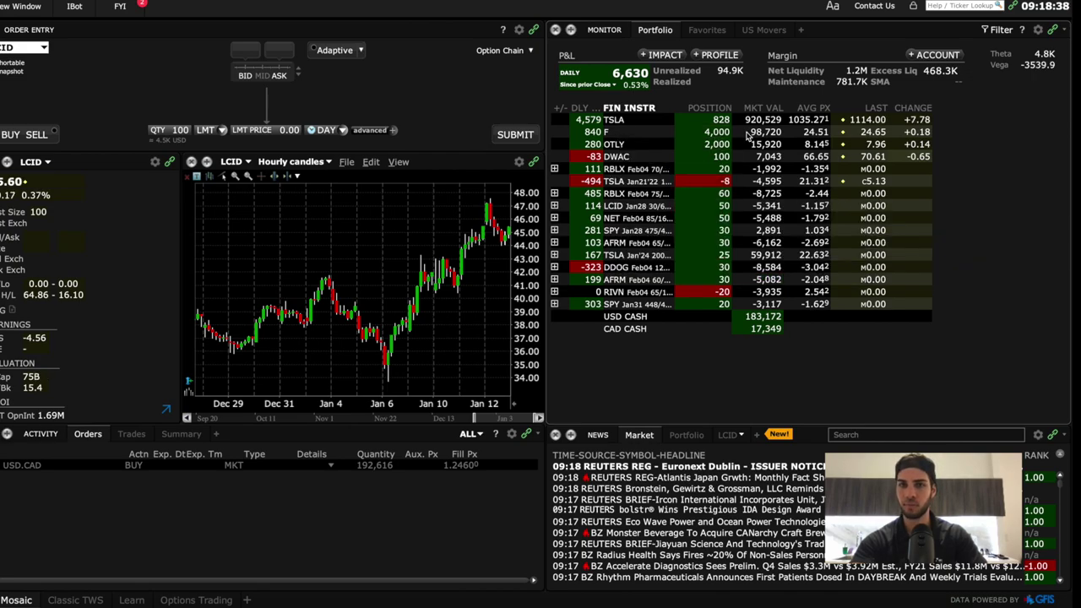
Step: Examine the F price chart around its latest January candles and set the chart interval to one week
mouse_move(756, 140)
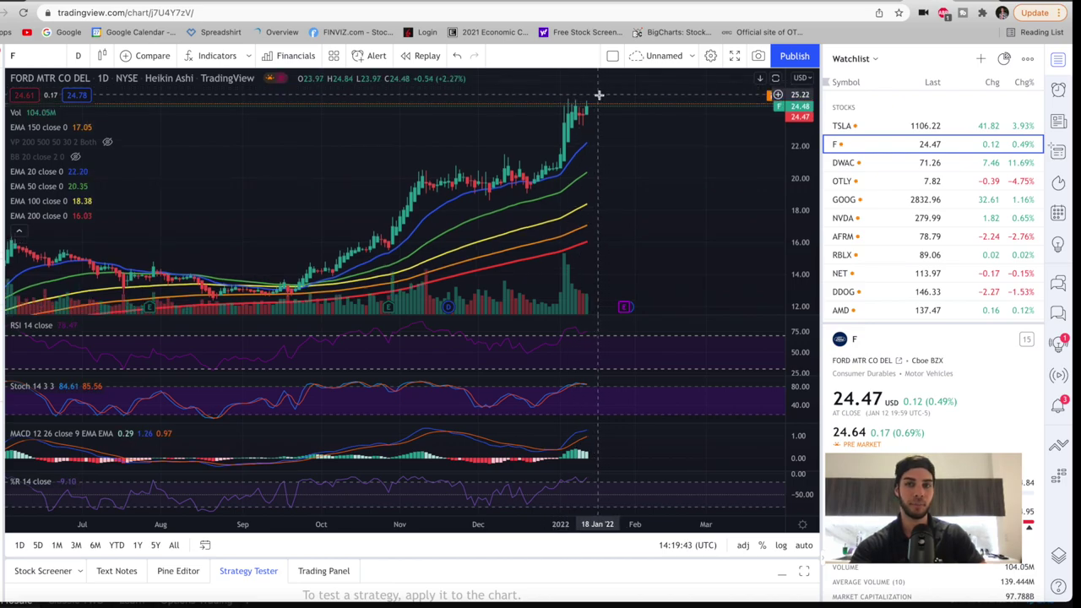
scroll(588, 114, "up", 2)
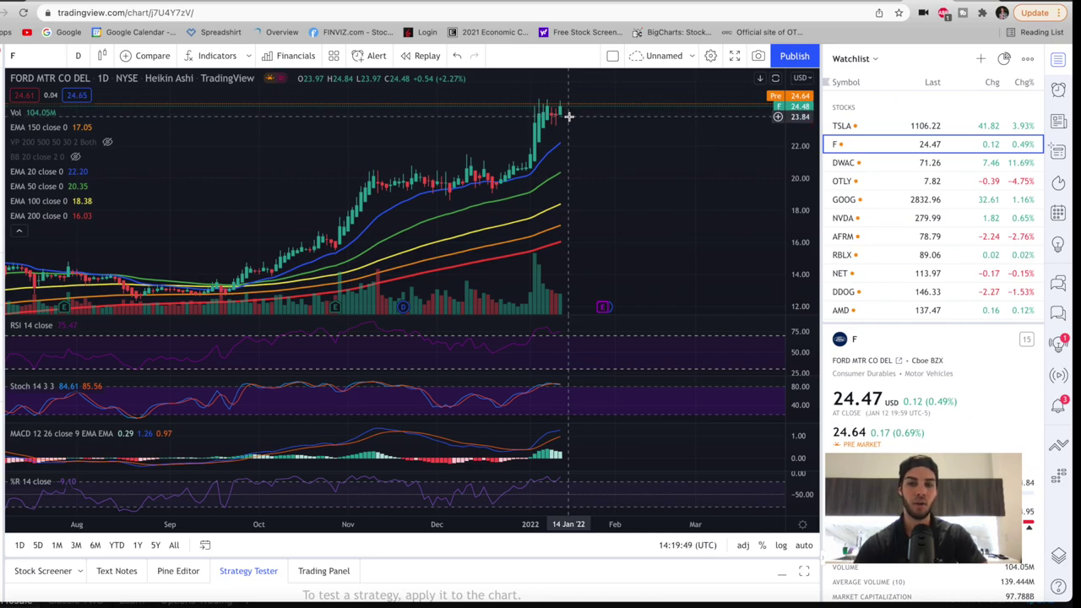
type("1w")
key("Return")
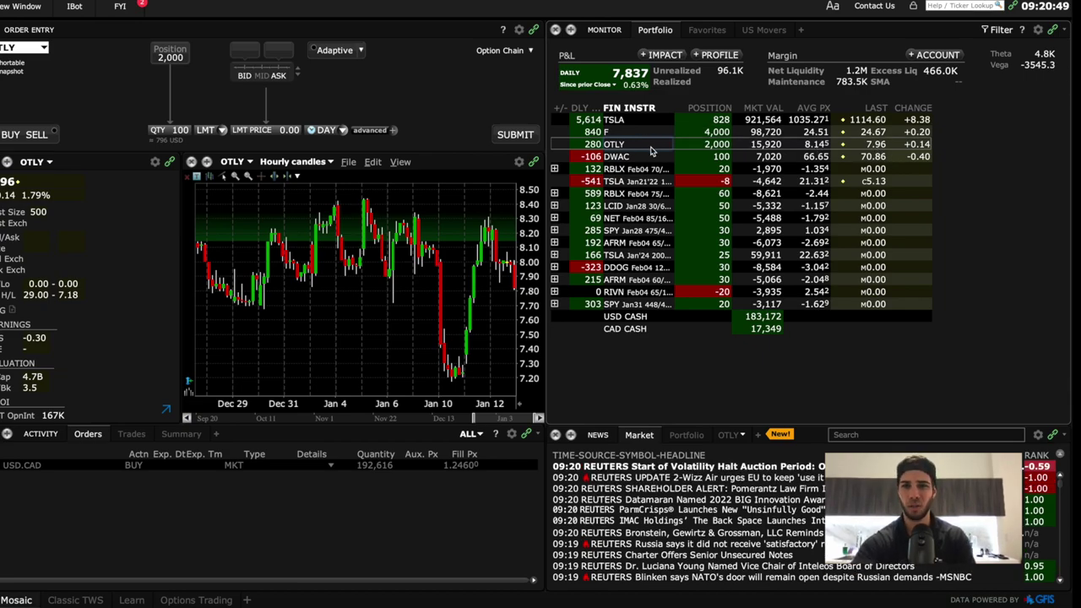
Step: Switch to TradingView and examine the OTLY daily chart, from its full price history to the most recent candles
key("super+Tab")
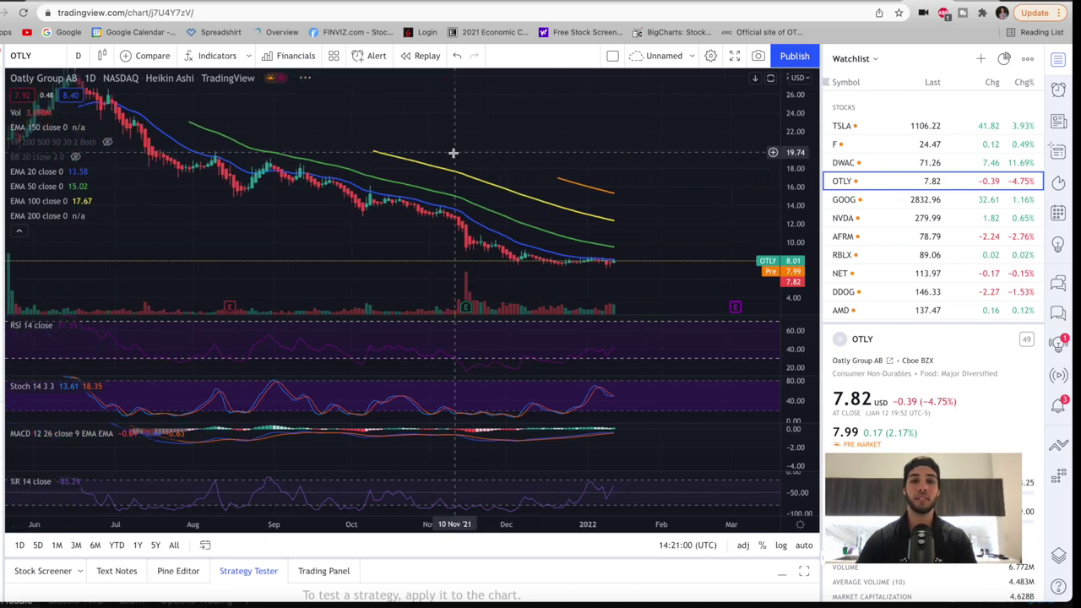
scroll(454, 153, "down", 5)
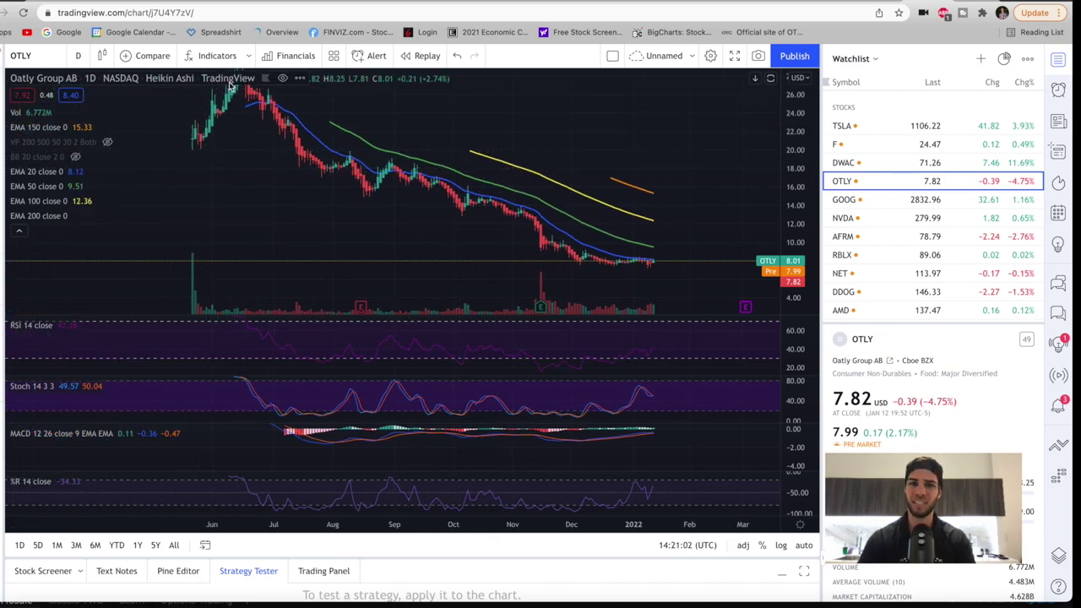
scroll(437, 232, "up", 3)
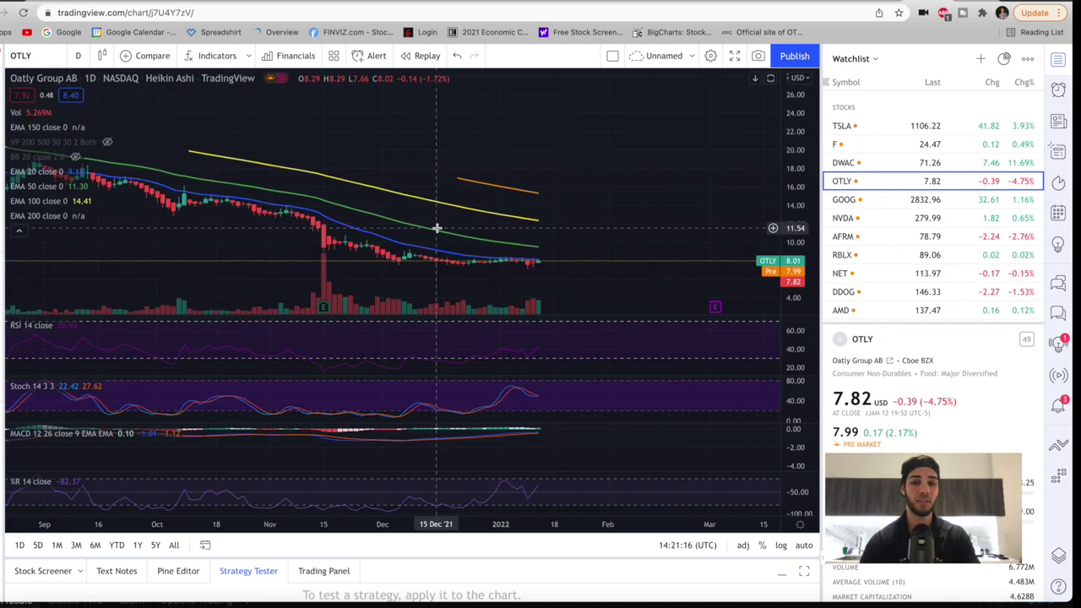
scroll(419, 206, "down", 3)
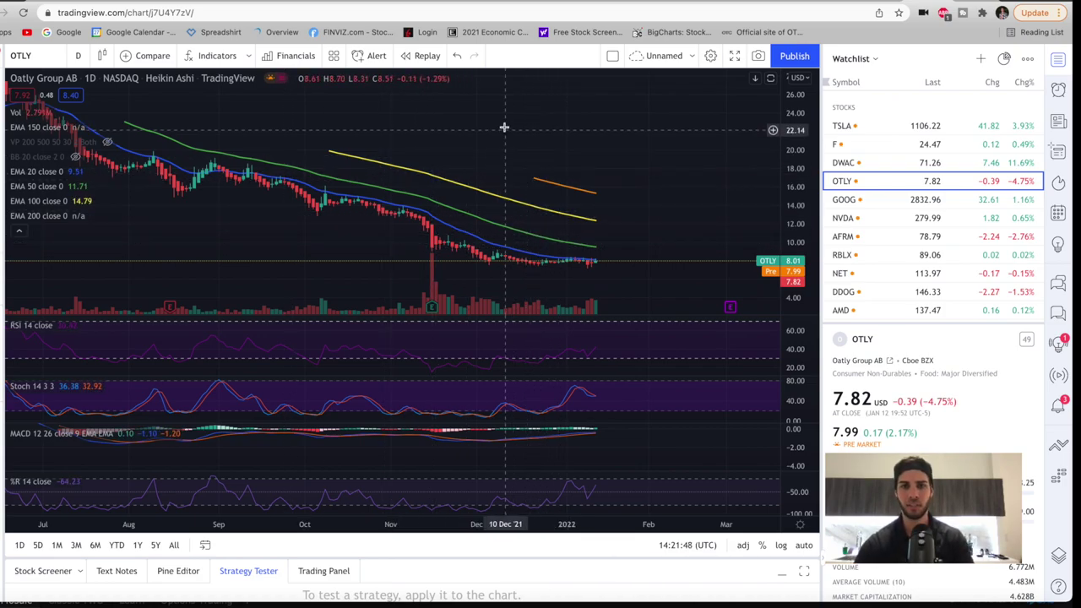
left_click_drag(502, 126, 471, 84)
scroll(473, 200, "up", 2)
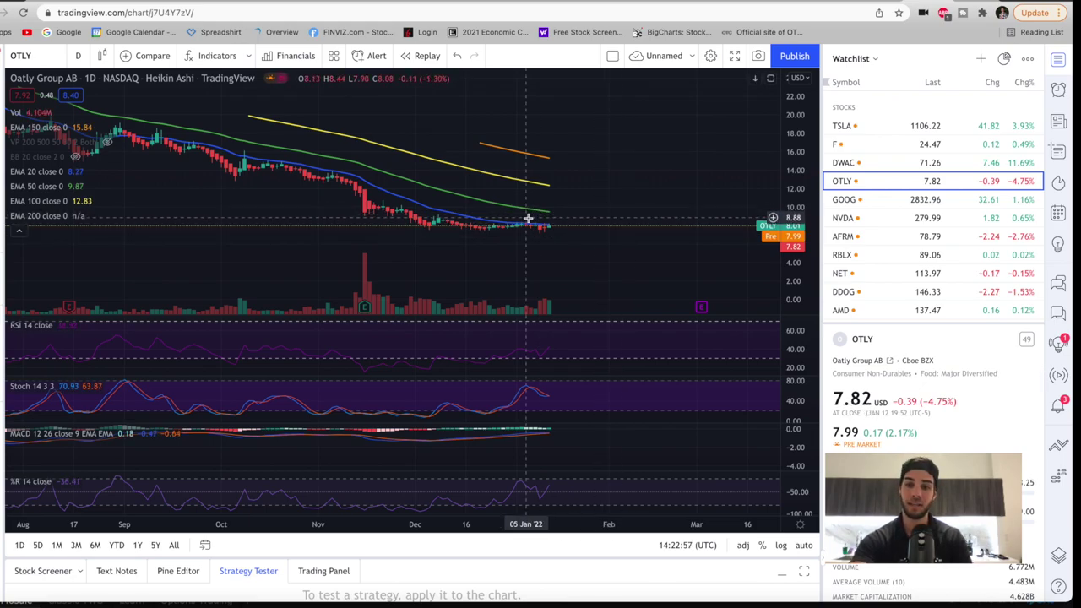
Step: Check the DWAC position in the Trader Workstation portfolio, and load the DWAC chart in TradingView
key("super+Tab")
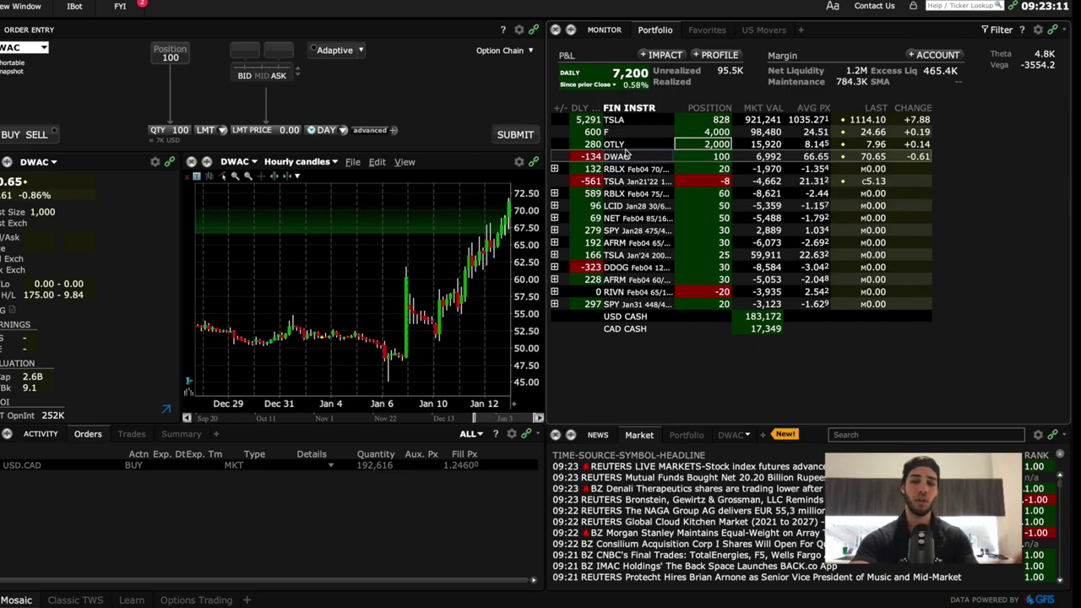
left_click(493, 604)
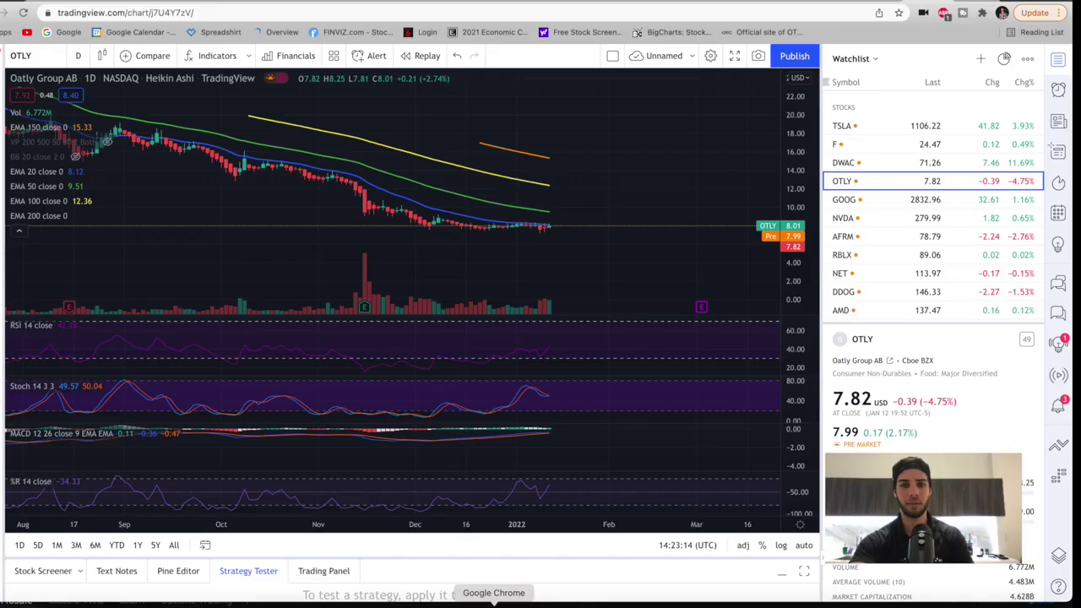
left_click(61, 55)
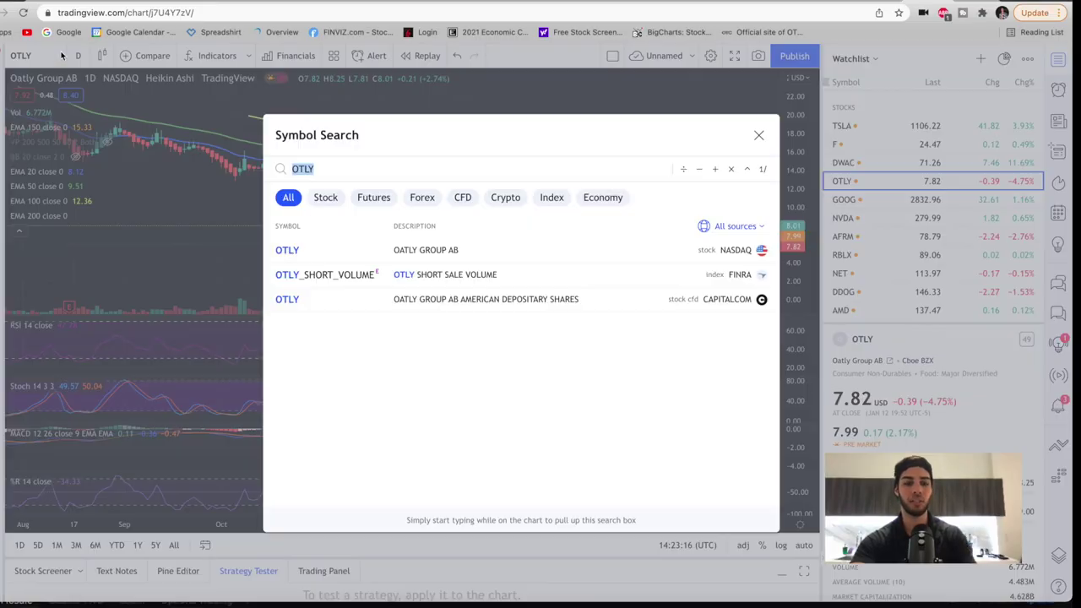
type("DWAC")
key("Return")
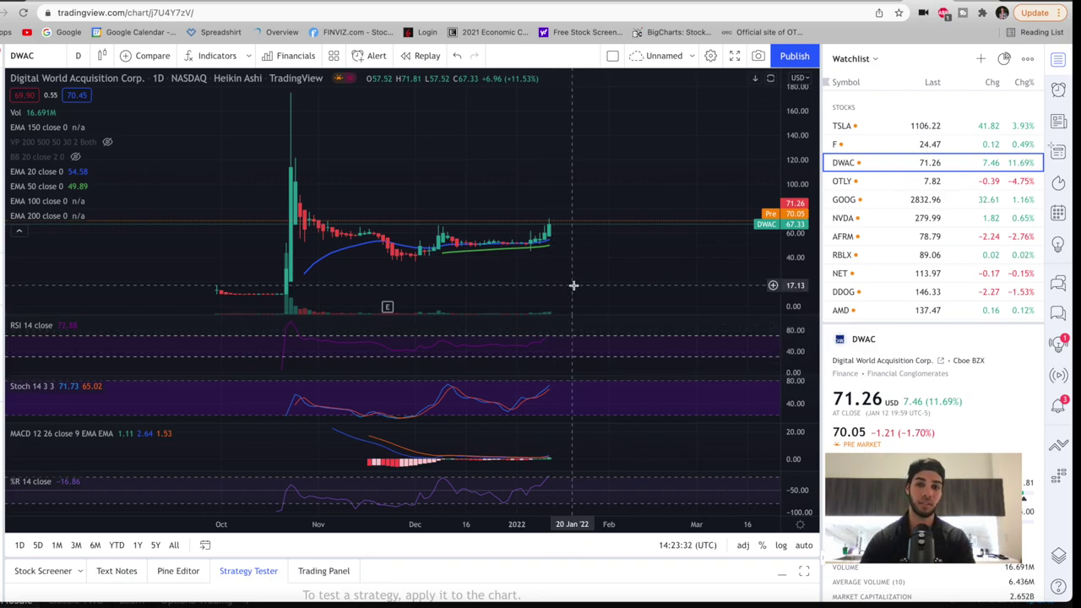
Step: Examine DWAC's daily price action from the October spike to the mid-January candles against the moving averages
scroll(586, 281, "up", 3)
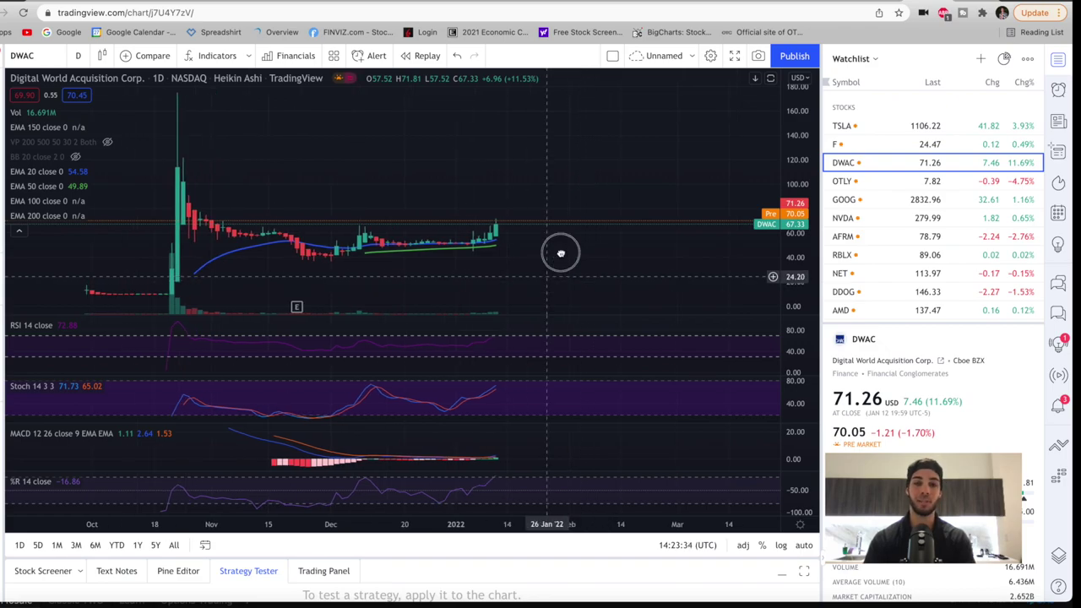
scroll(570, 233, "up", 1)
scroll(550, 220, "up", 1)
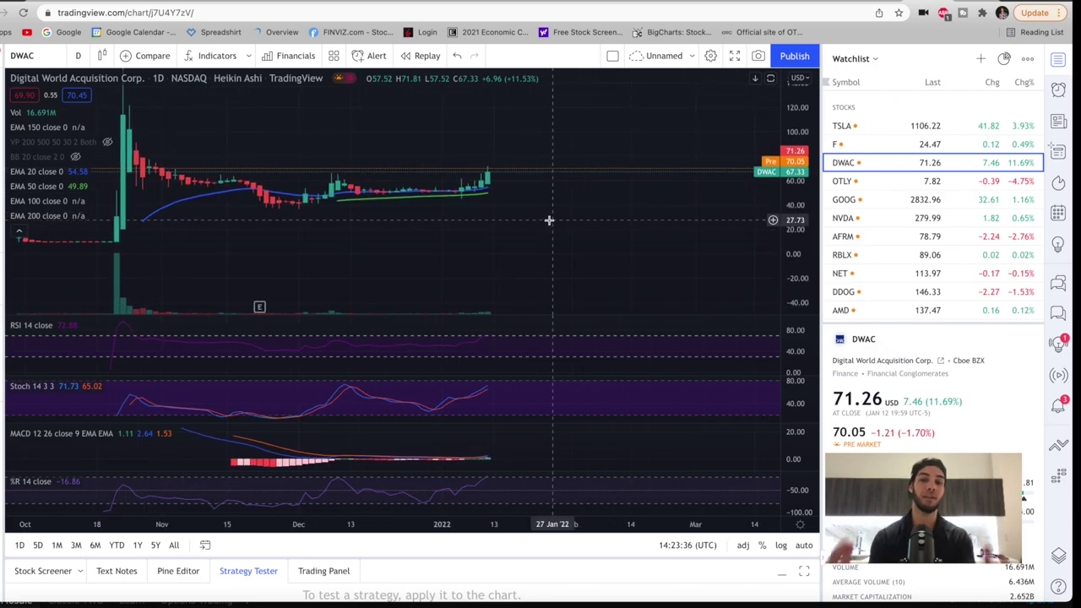
scroll(483, 210, "up", 1)
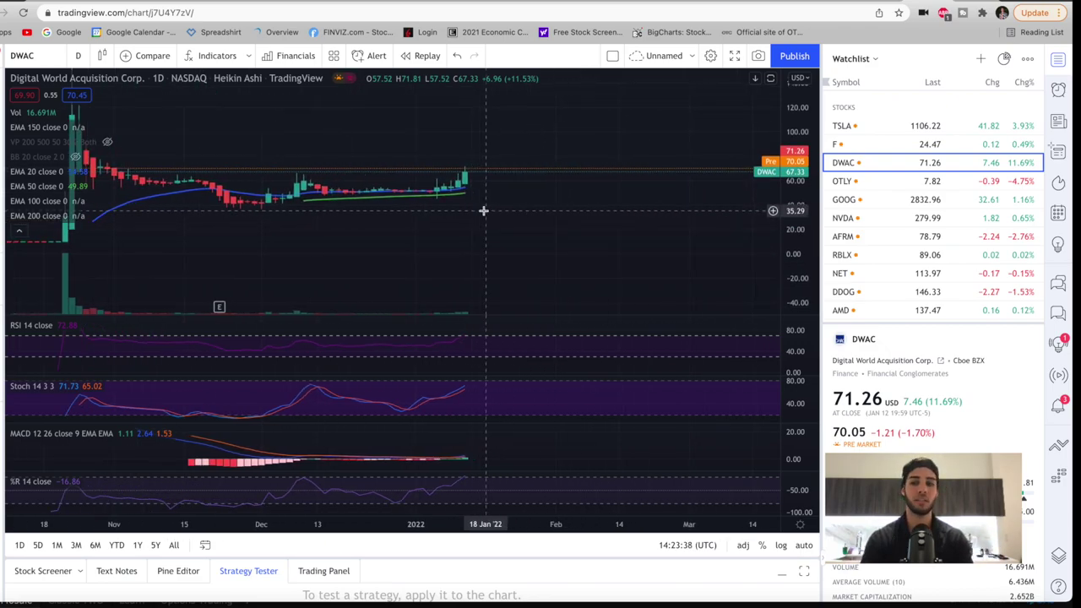
scroll(456, 194, "up", 1)
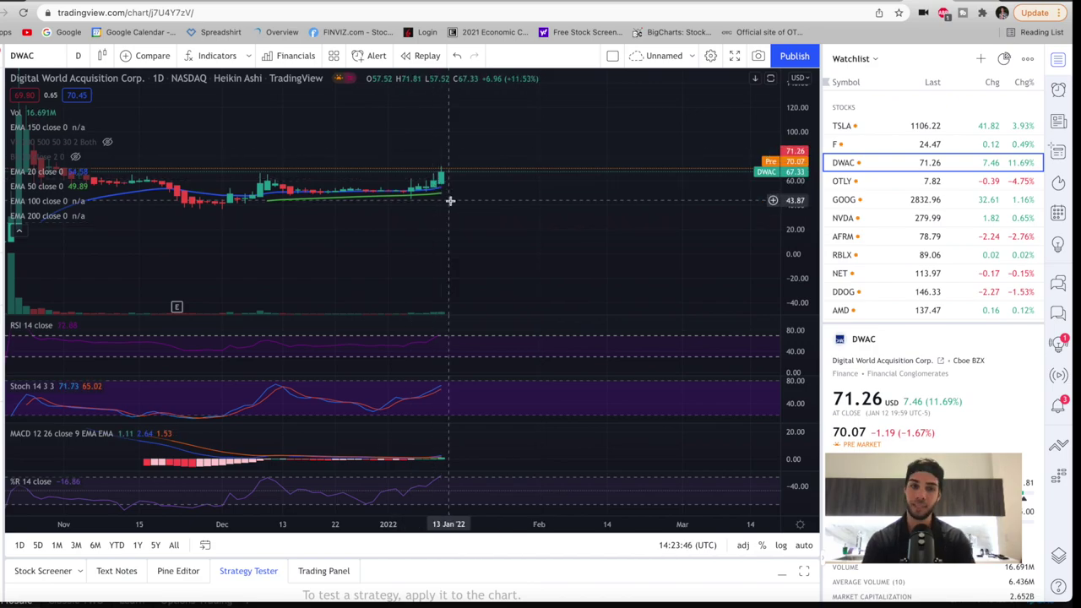
scroll(507, 296, "up", 3)
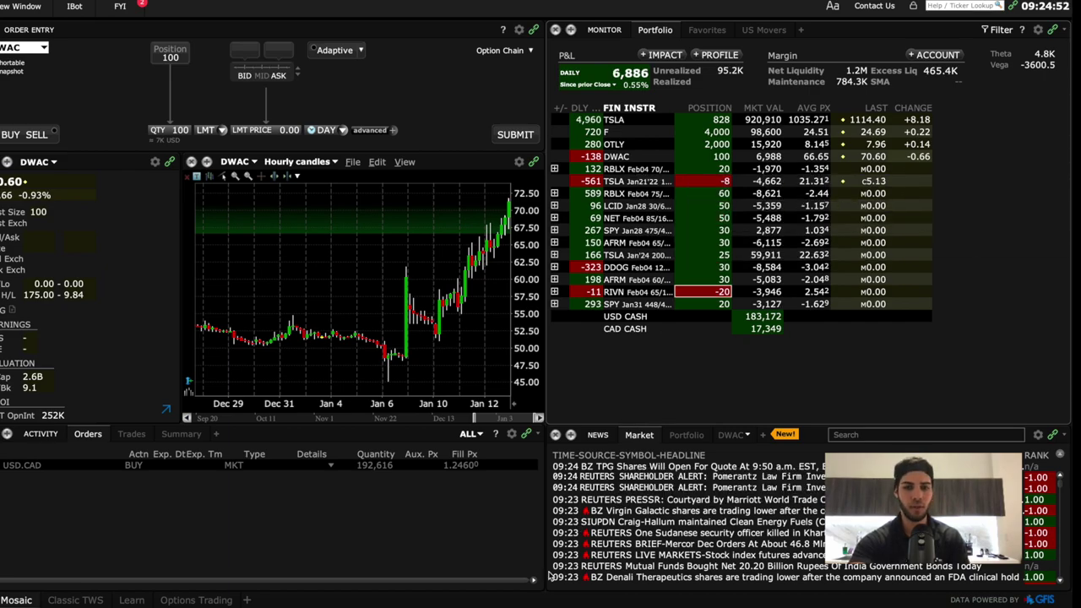
Step: Open the RBLX chart in TradingView and measure its price decline from late November 2021 into January 2022
left_click(493, 603)
left_click(842, 254)
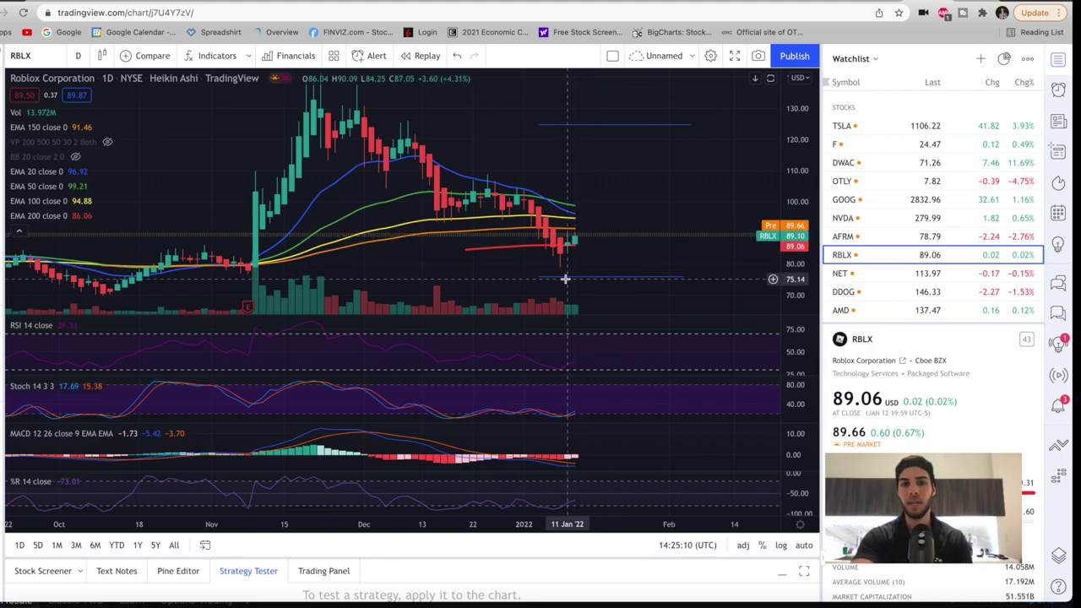
left_click_drag(615, 244, 615, 220)
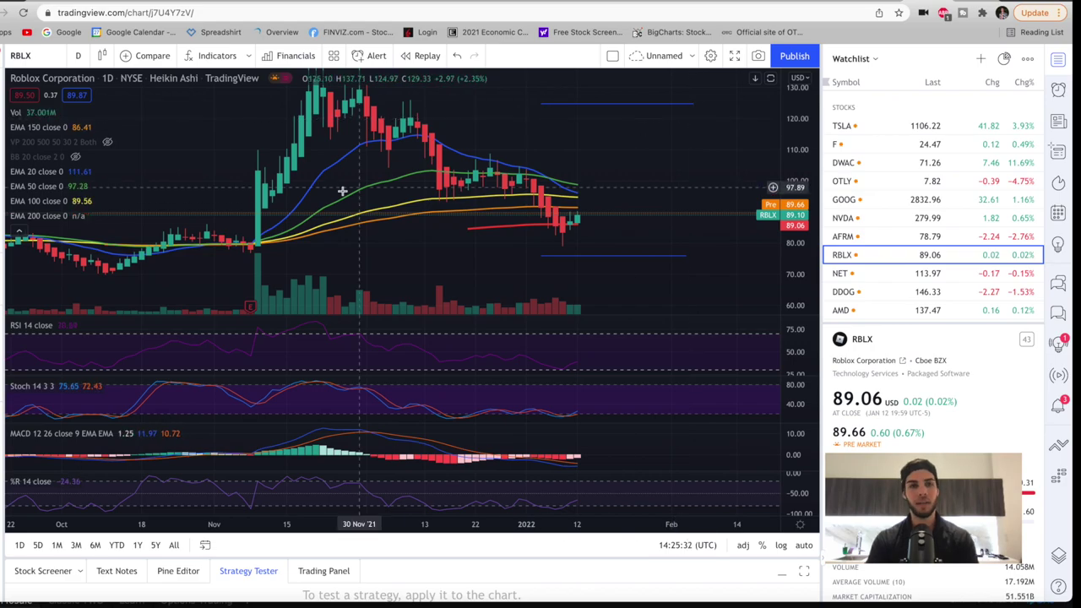
scroll(181, 216, "left", 3)
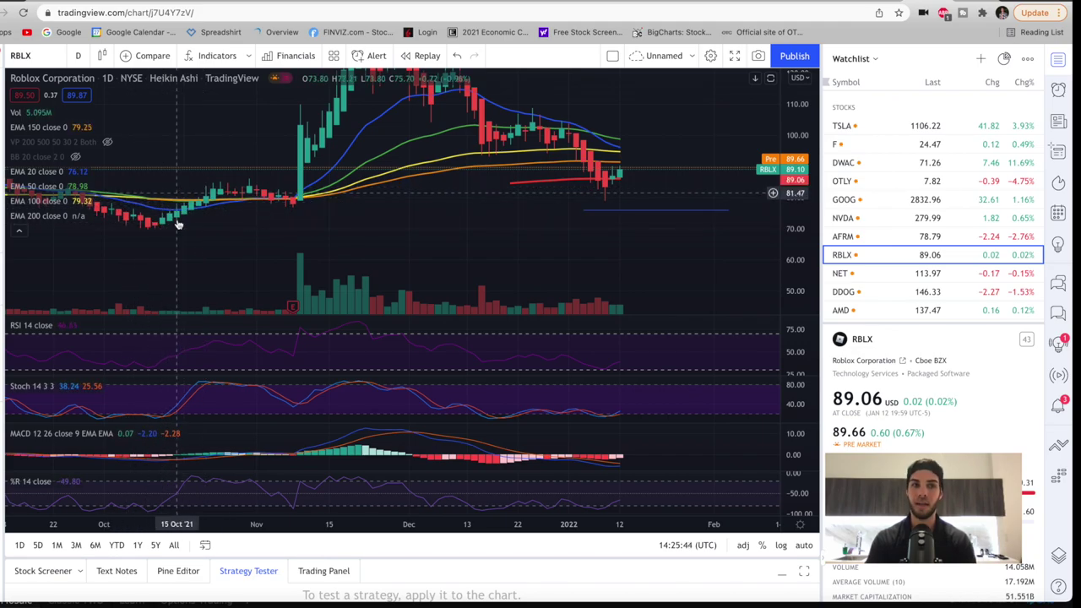
left_click(369, 156, "shift")
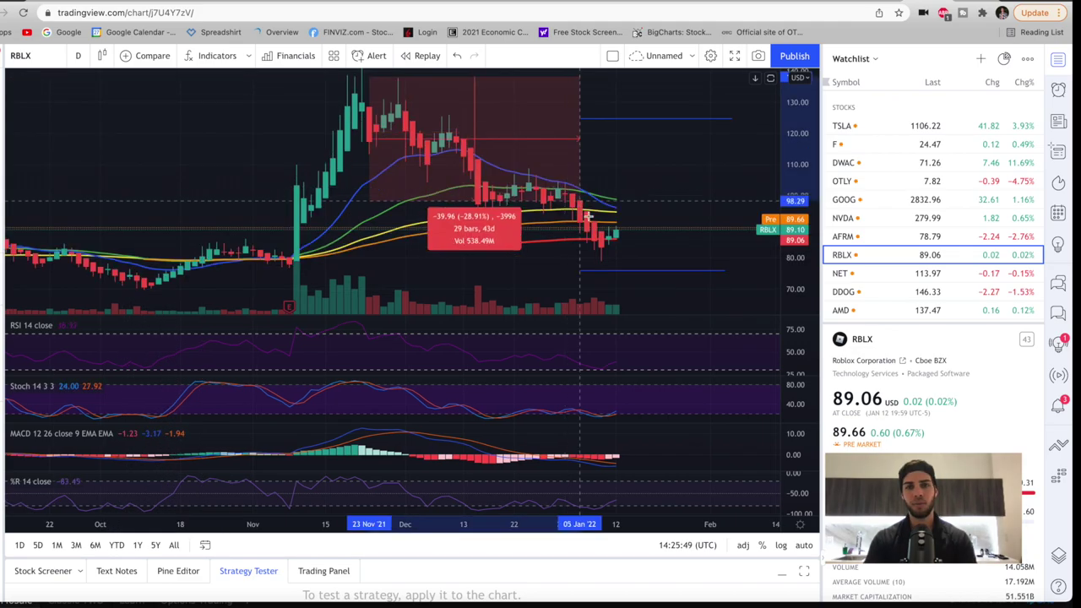
left_click(631, 255)
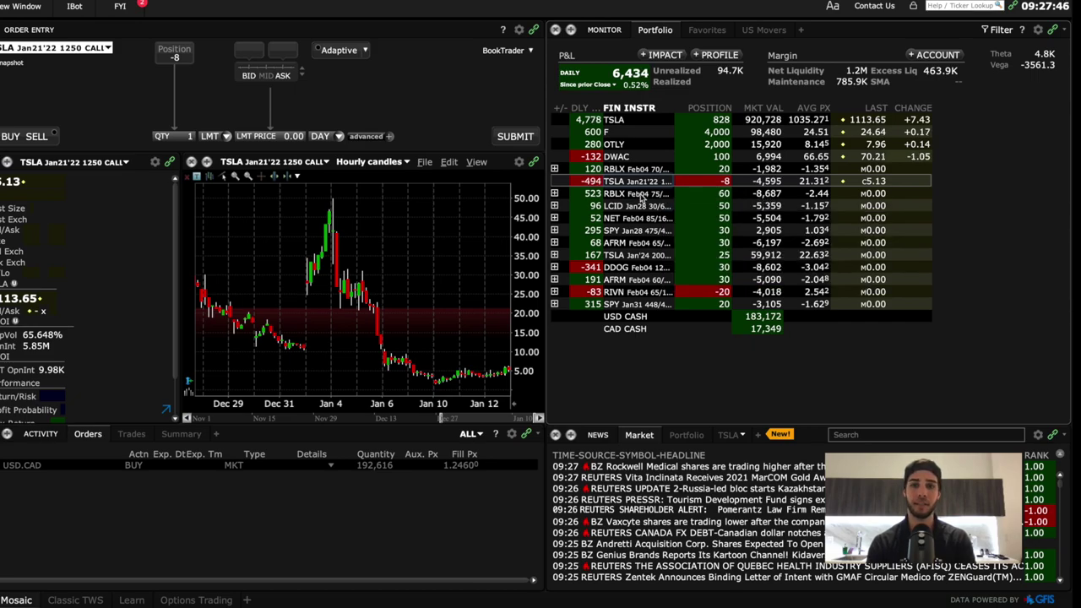
Step: Examine the LCID daily chart around the lower horizontal line near 30 and the recent candles
mouse_move(642, 200)
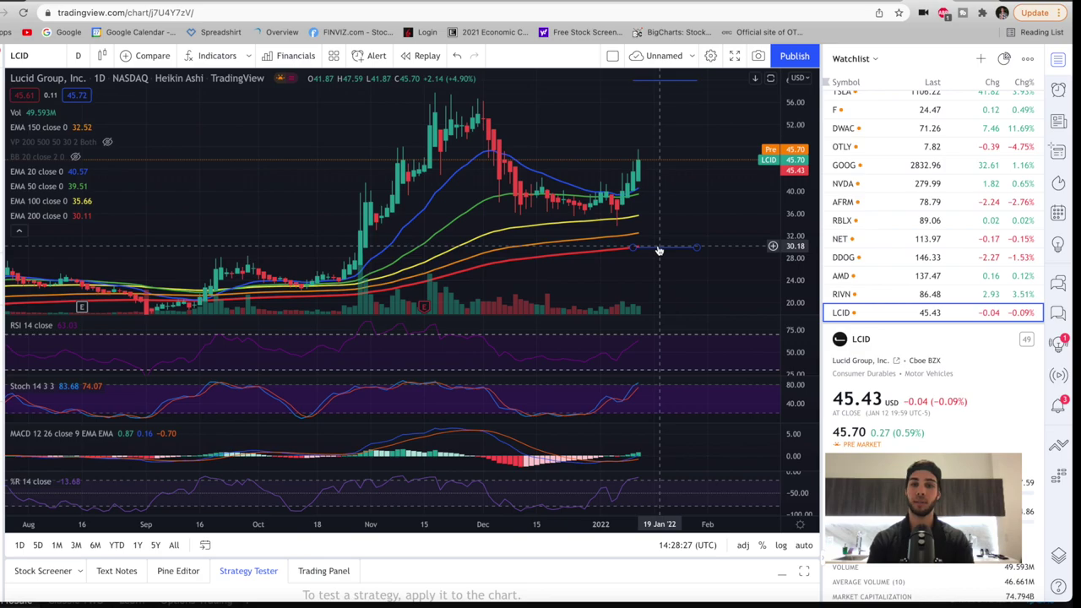
scroll(647, 245, "up", 2)
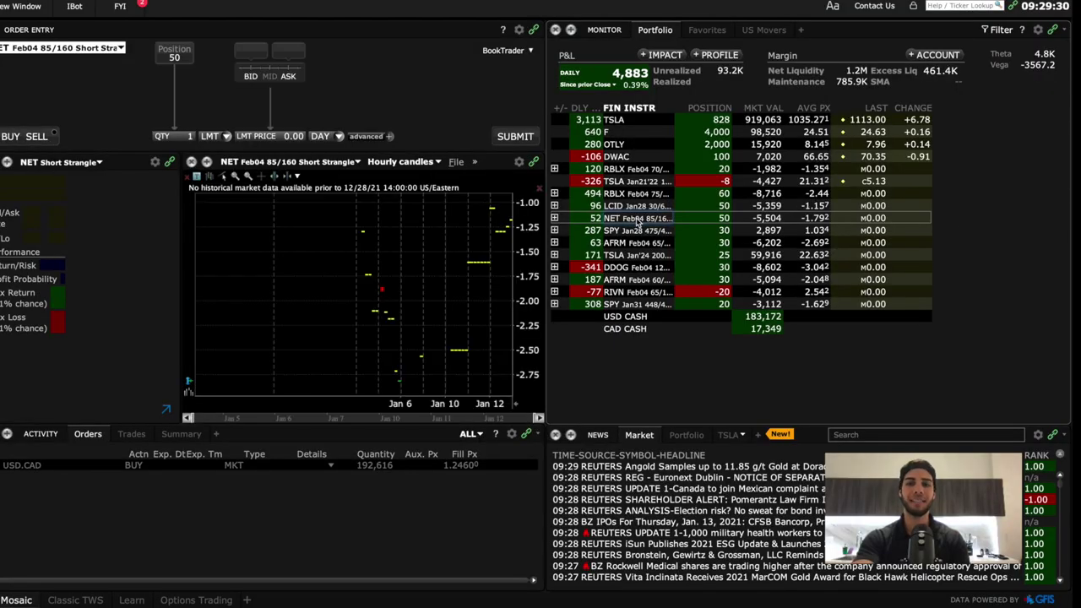
Step: Check the NET Feb04 85/160 short strangle's figures in the portfolio, and view the NET daily chart in TradingView
mouse_move(637, 223)
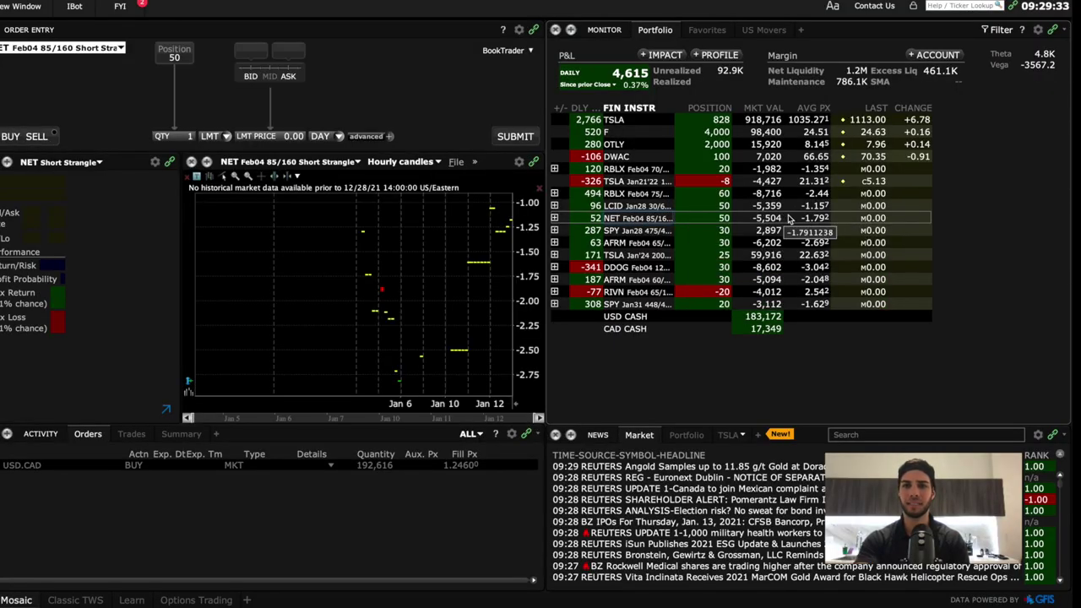
mouse_move(754, 220)
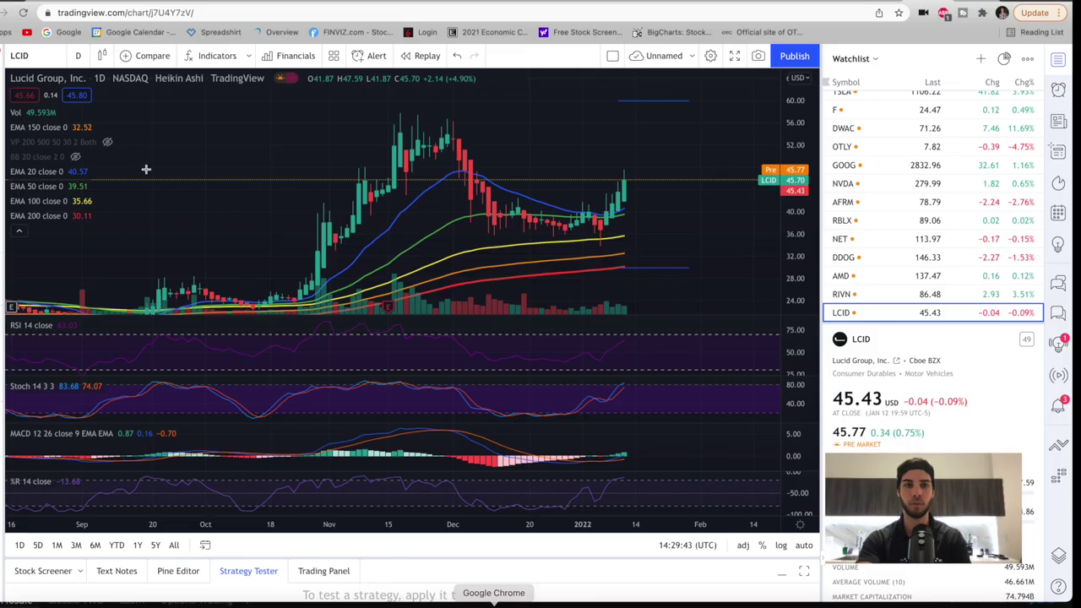
left_click(497, 602)
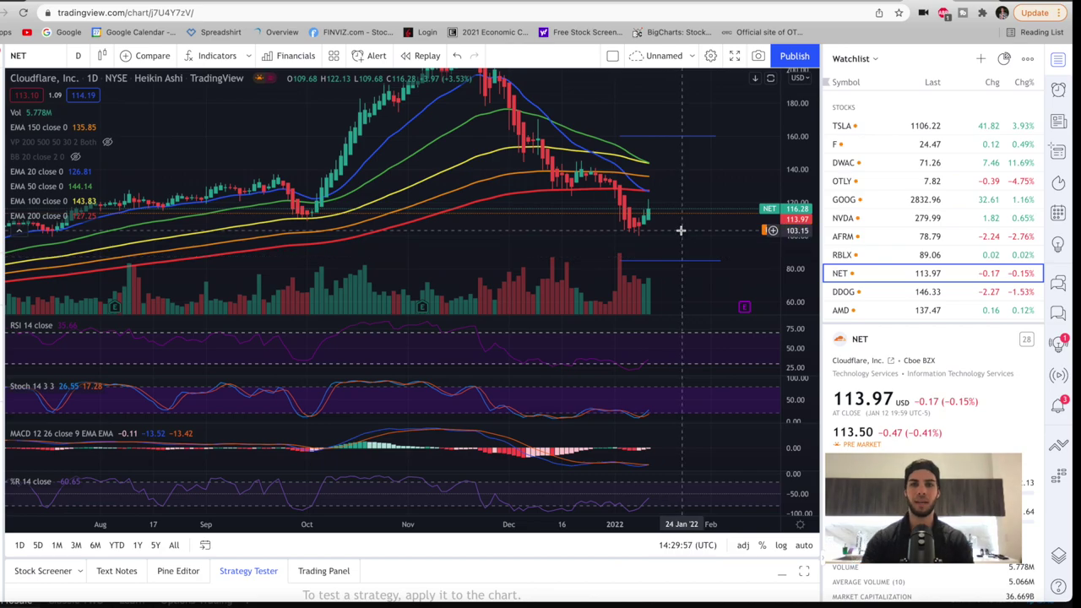
scroll(681, 231, "down", 2)
left_click_drag(537, 247, 449, 285)
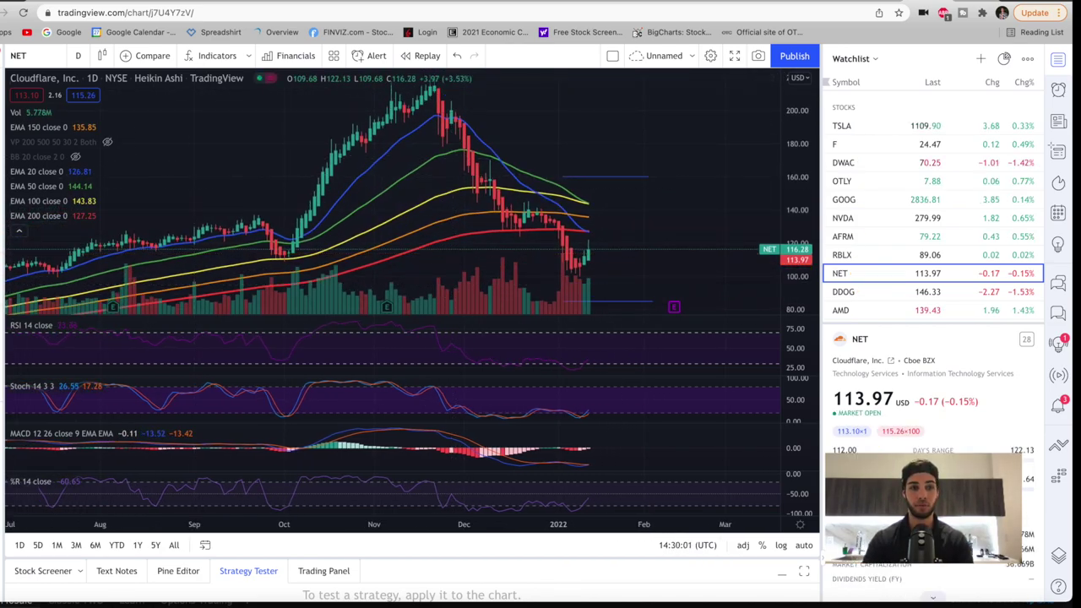
Step: Measure NET's decline from late November 2021 into January 2022, and examine its earlier price levels around the lower strike line
left_click(451, 76, "shift")
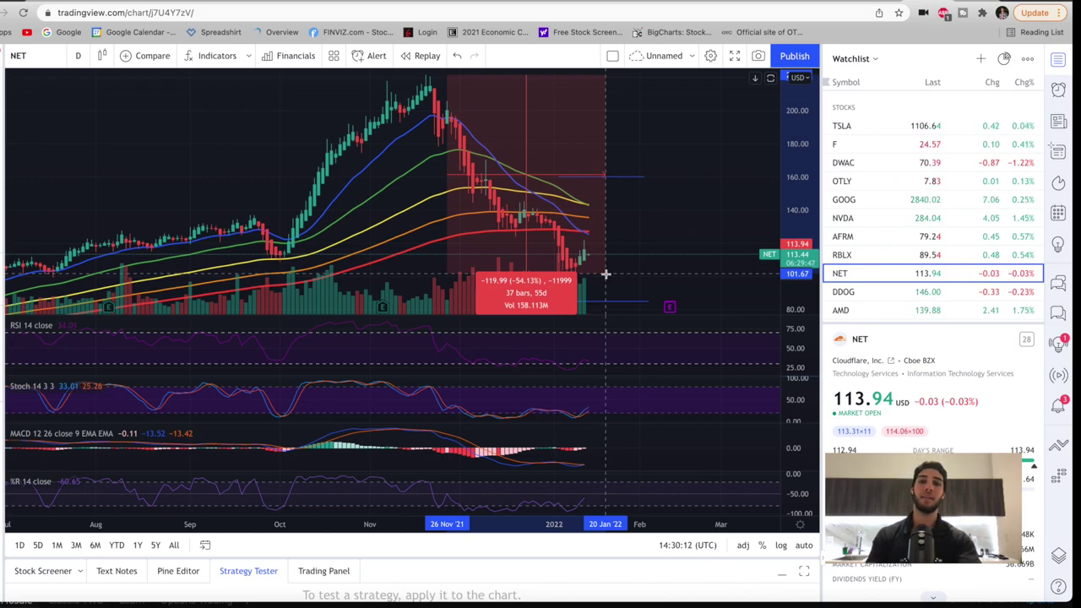
key("Escape")
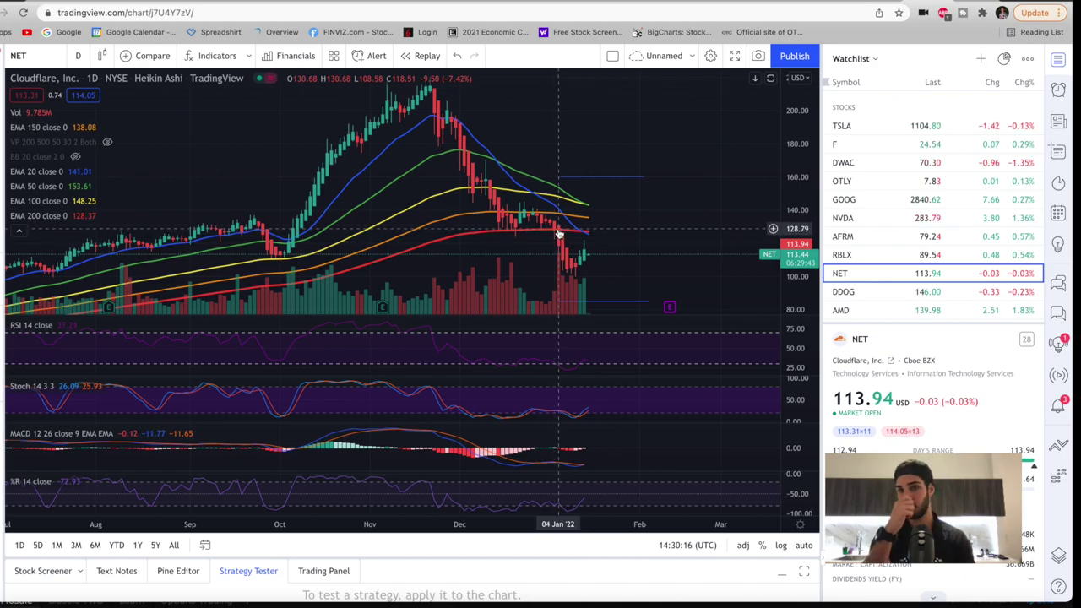
left_click_drag(632, 299, 633, 209)
scroll(633, 208, "down", 5)
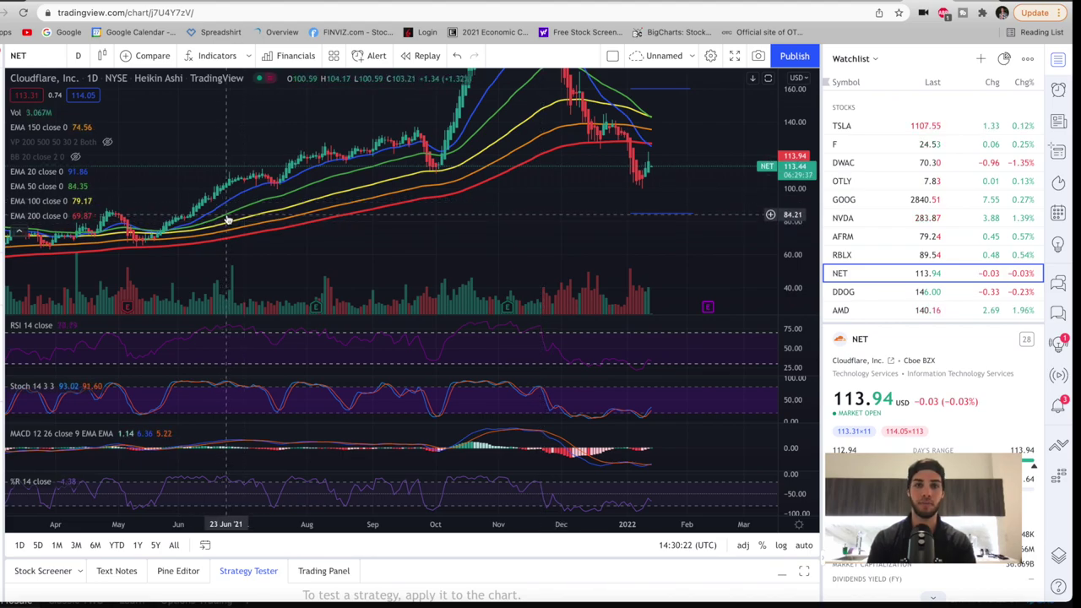
left_click_drag(577, 225, 577, 279)
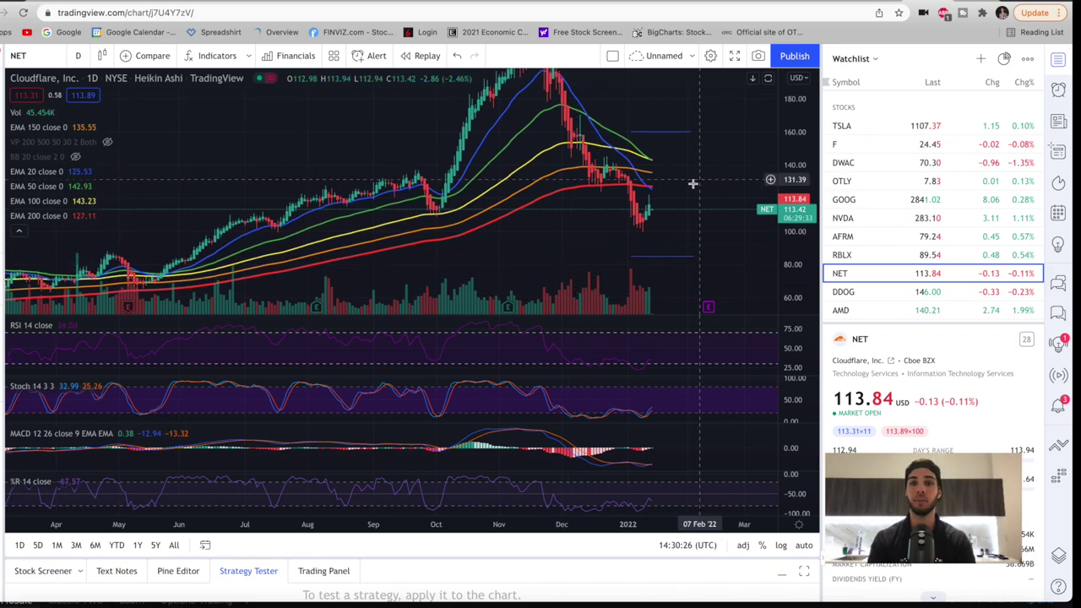
left_click_drag(721, 126, 719, 143)
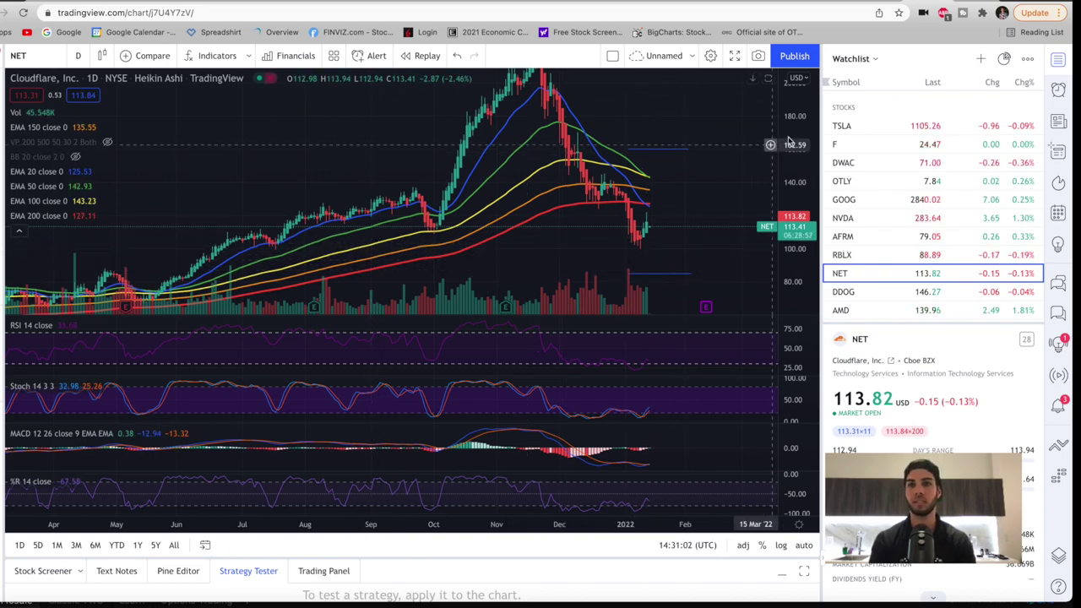
Step: Examine the SPY daily chart against its moving averages, trendline and the upper and lower horizontal lines
key("super+Tab")
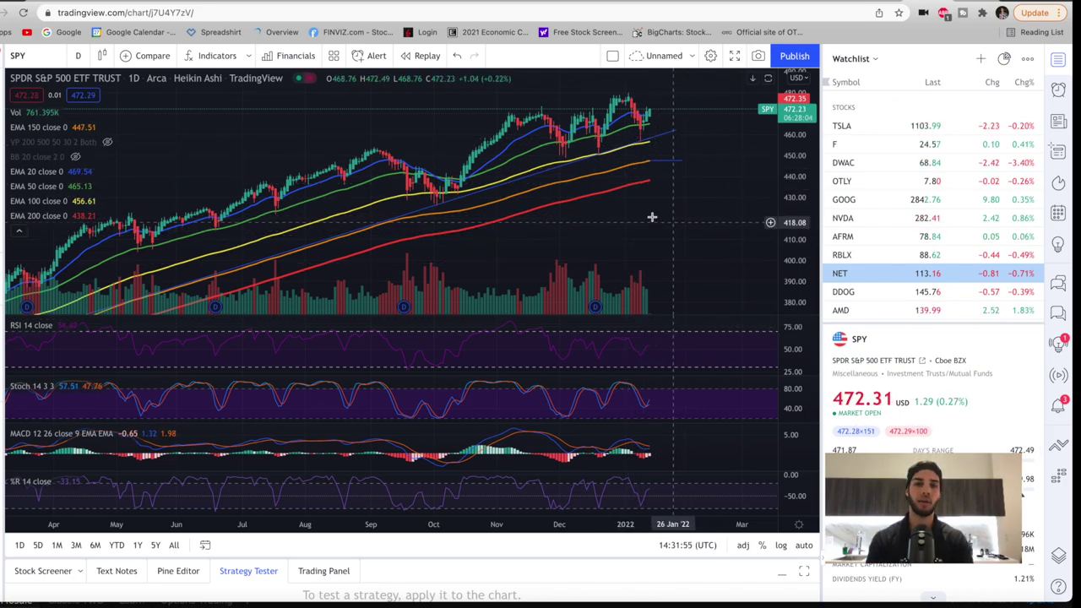
left_click_drag(678, 227, 682, 284)
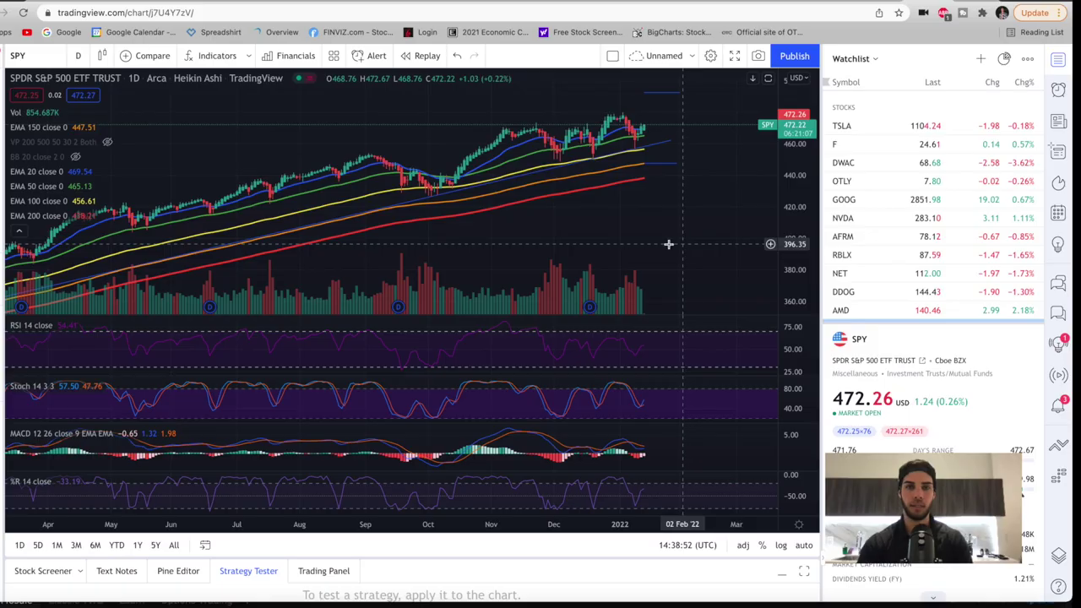
scroll(669, 242, "up", 4)
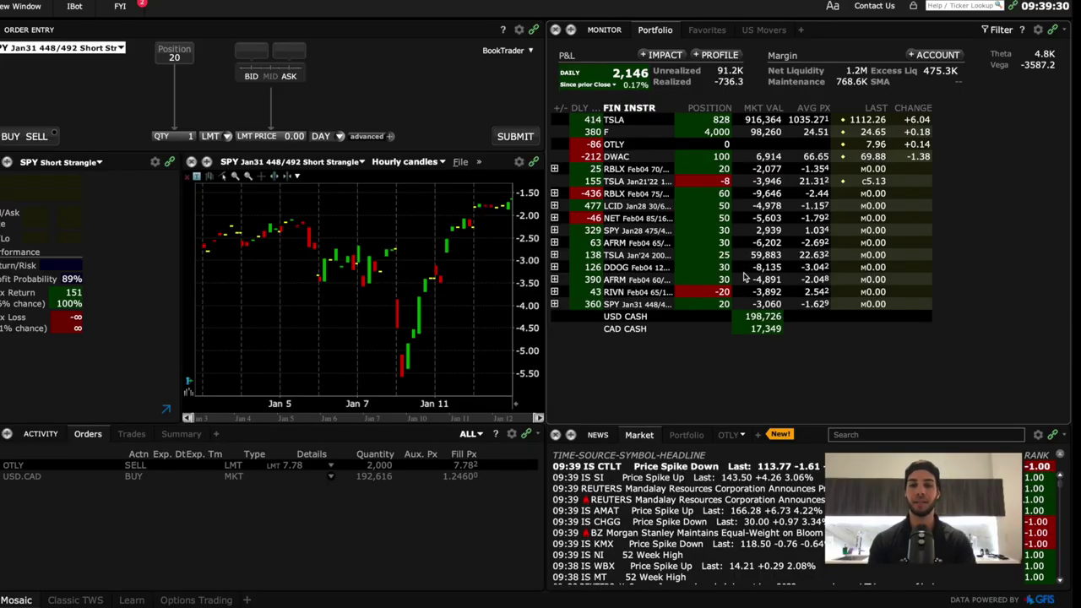
Step: Review the open positions and daily profit and loss in the Trader Workstation portfolio, and return to the SPY chart in TradingView
mouse_move(745, 277)
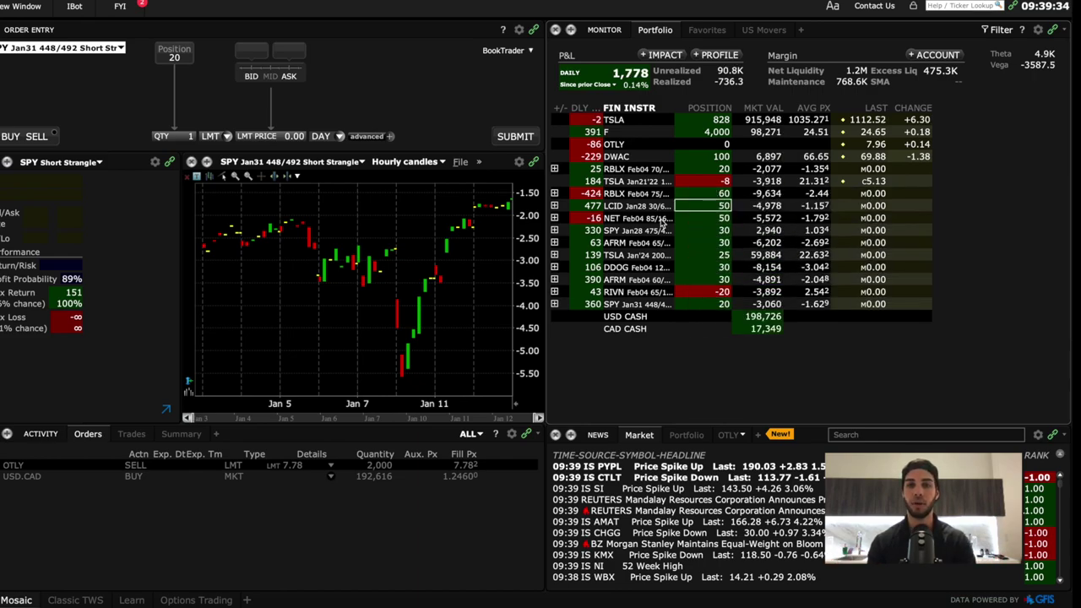
mouse_move(592, 181)
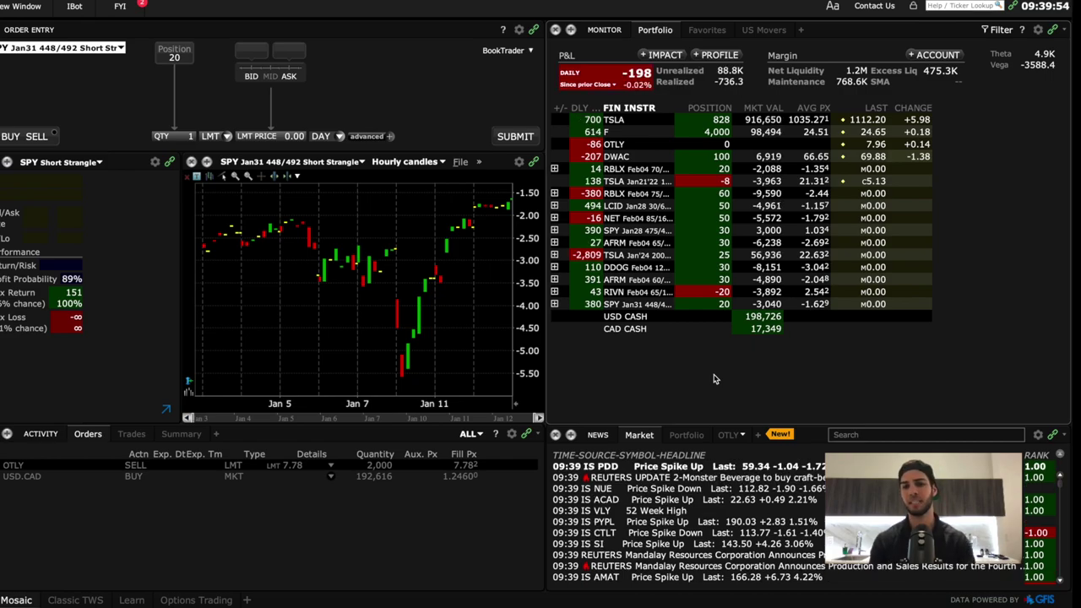
left_click(494, 601)
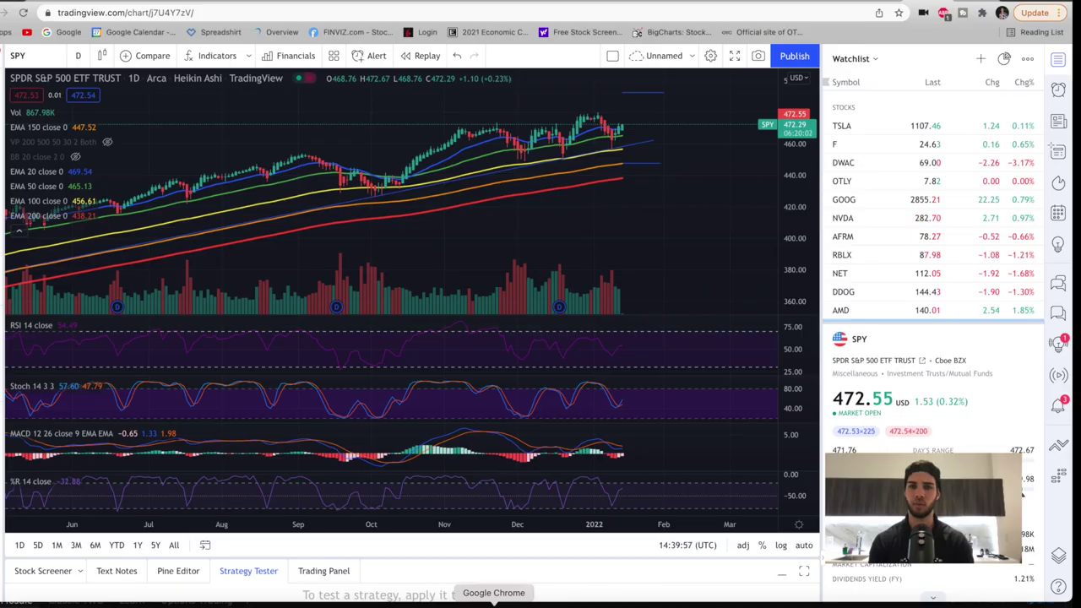